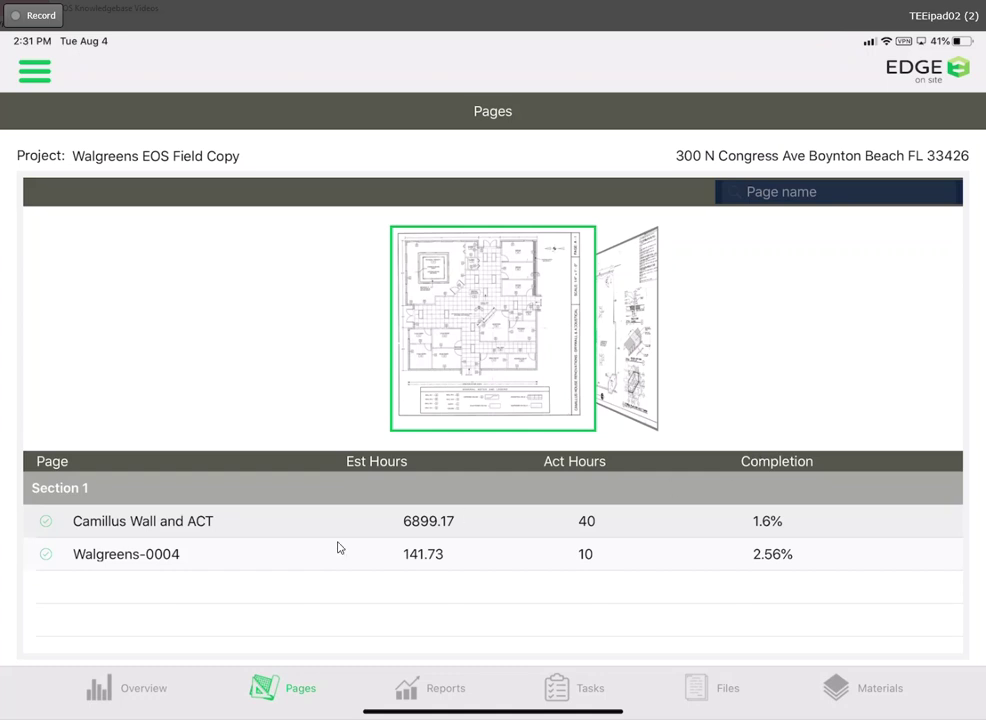
# Step: Open the Camillus Wall and ACT page from the project's Pages list
pyautogui.click(239, 528)
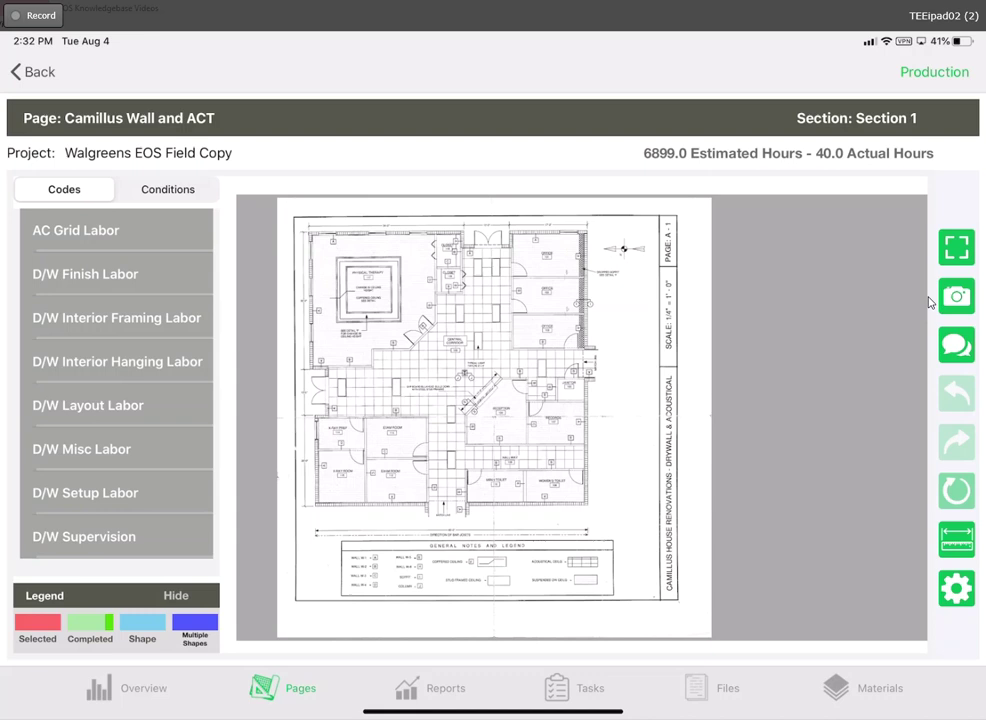
# Step: Choose the keyboard photo, circle part of it in red, comment 'Need RFI' and save it
pyautogui.click(938, 298)
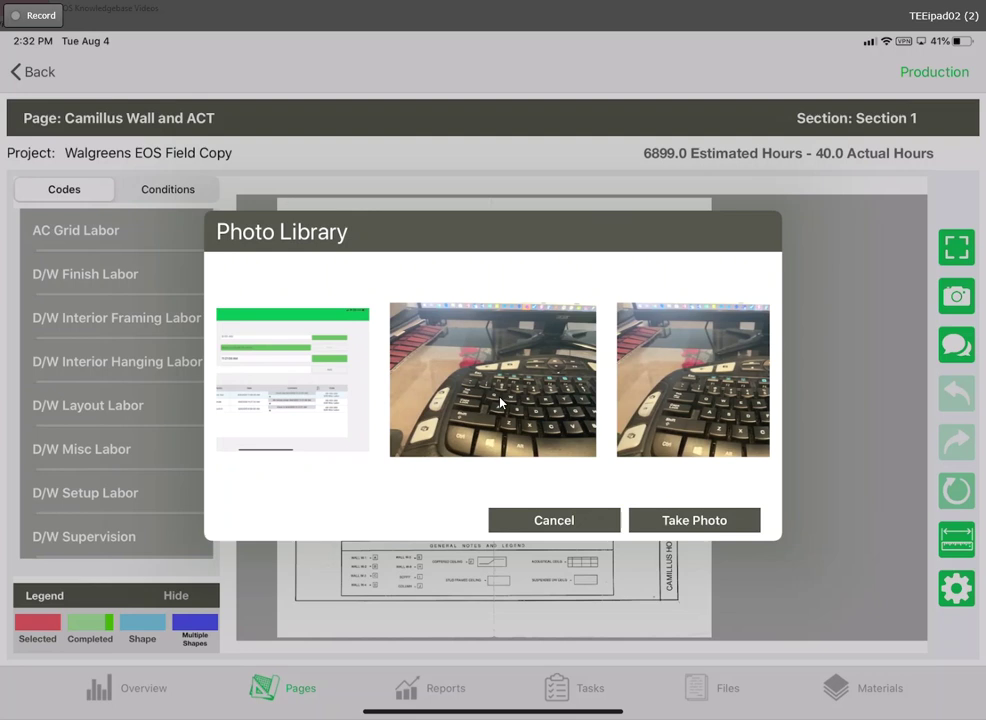
pyautogui.click(500, 402)
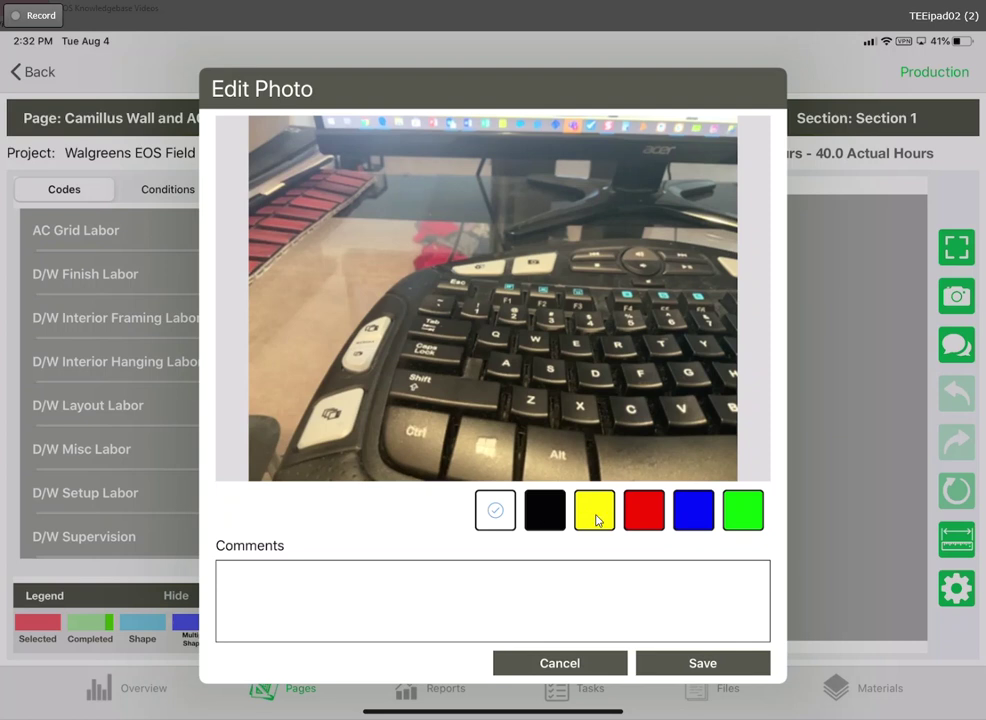
pyautogui.click(644, 510)
pyautogui.moveTo(398, 187)
pyautogui.mouseDown()
pyautogui.moveTo(470, 190)
pyautogui.moveTo(430, 383)
pyautogui.moveTo(330, 240)
pyautogui.mouseUp()
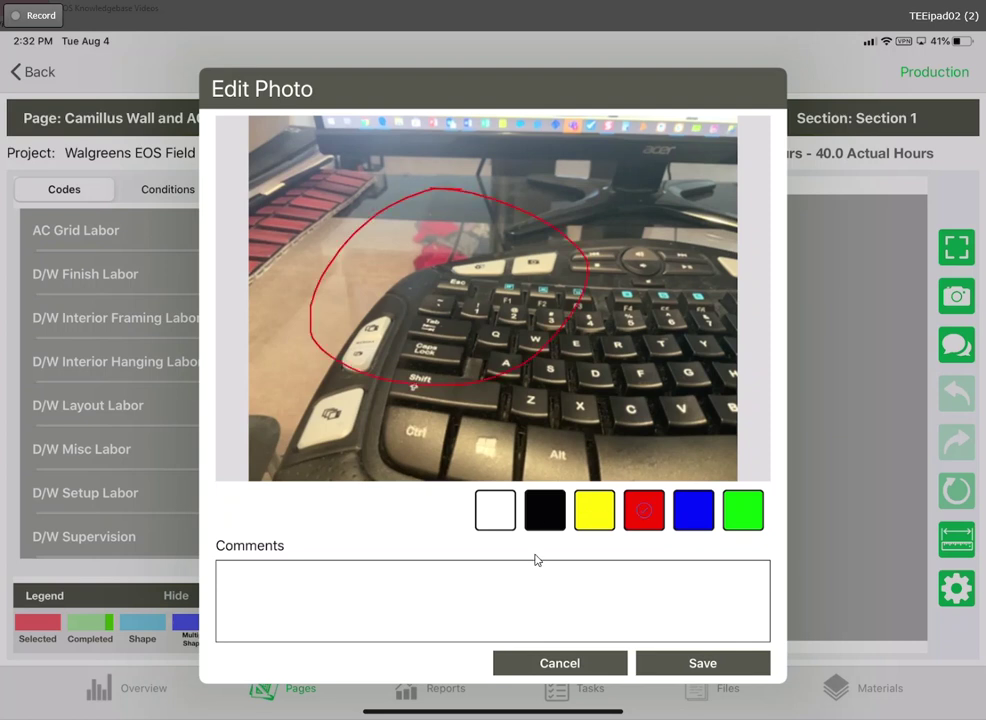
pyautogui.click(408, 625)
pyautogui.write('N')
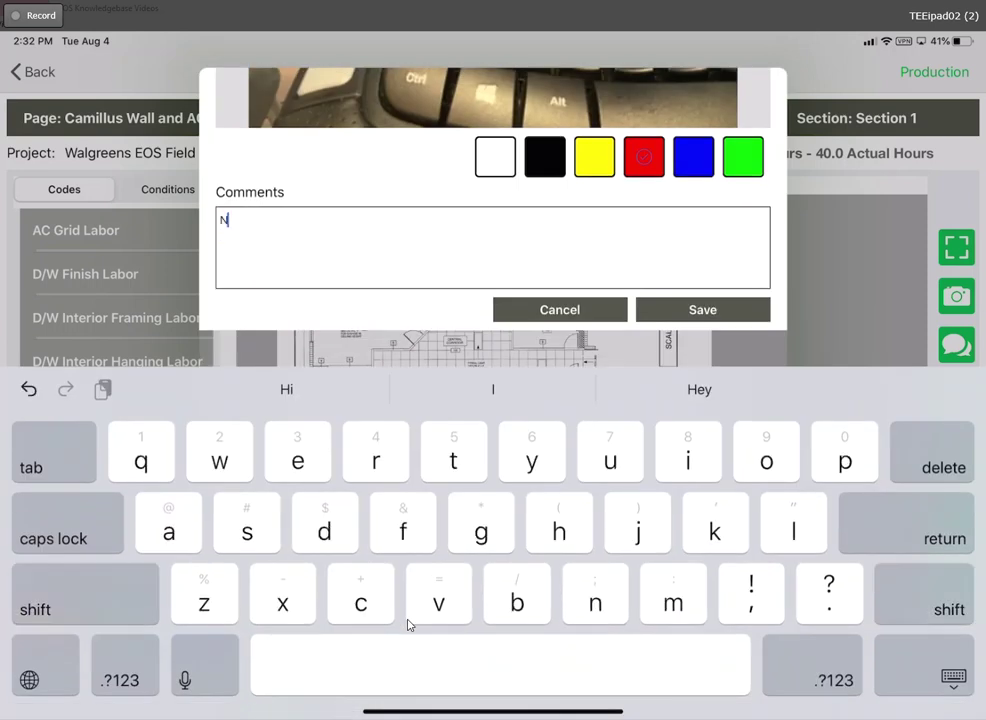
pyautogui.write('eed RFI')
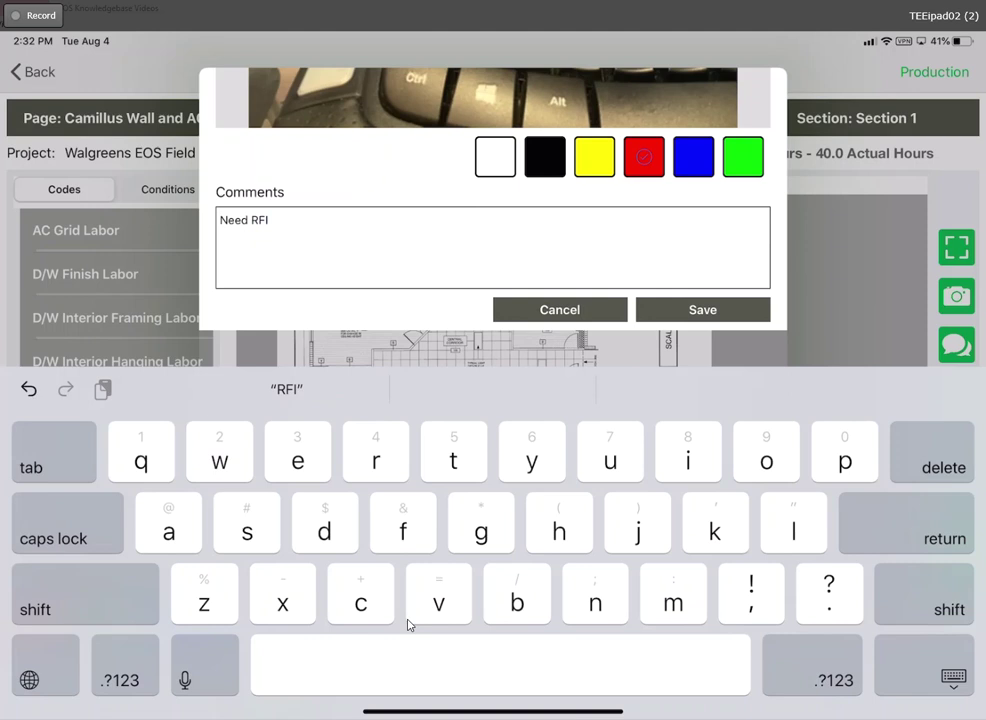
pyautogui.click(954, 678)
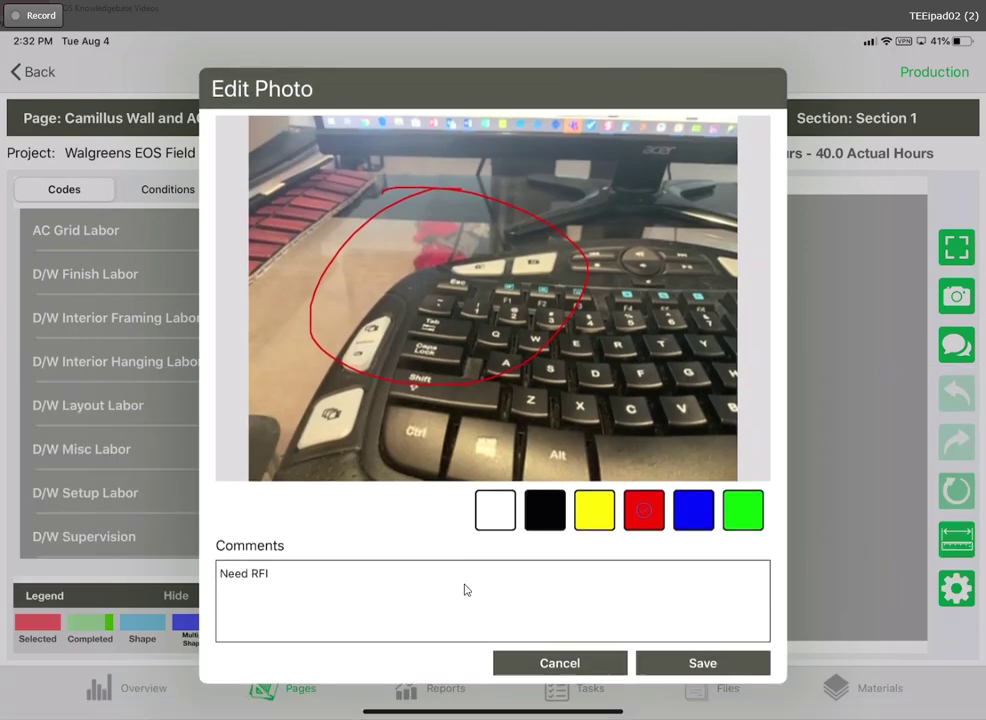
pyautogui.click(683, 663)
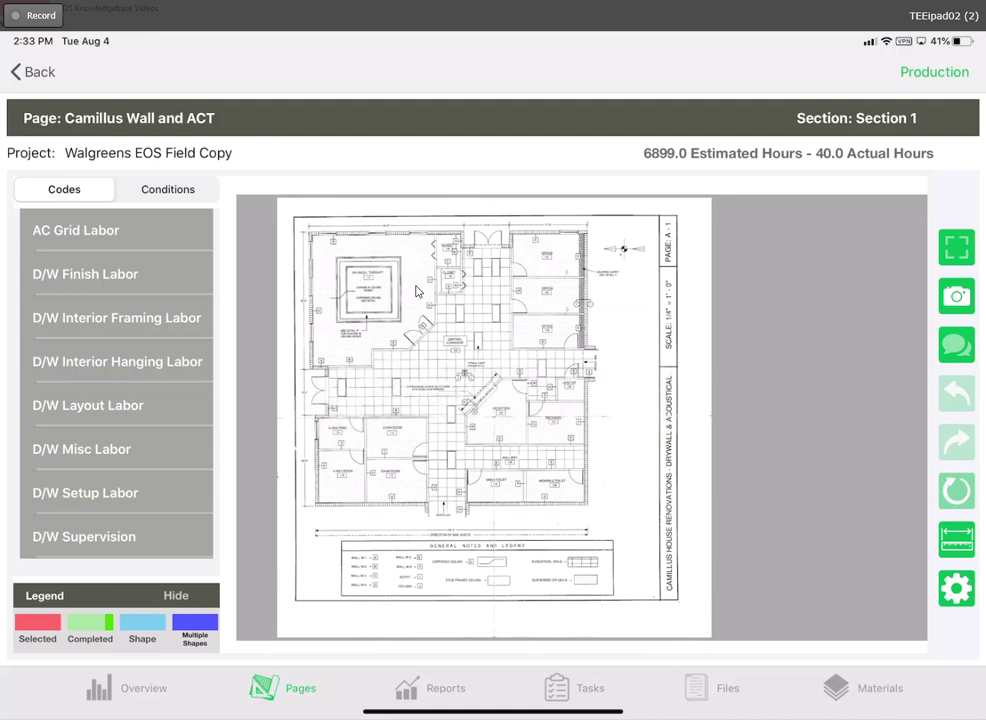
# Step: Zoom in at Closet 119 and add the first library image to that photo marker
pyautogui.scroll(5, 417, 291)
pyautogui.scroll(3, 417, 291)
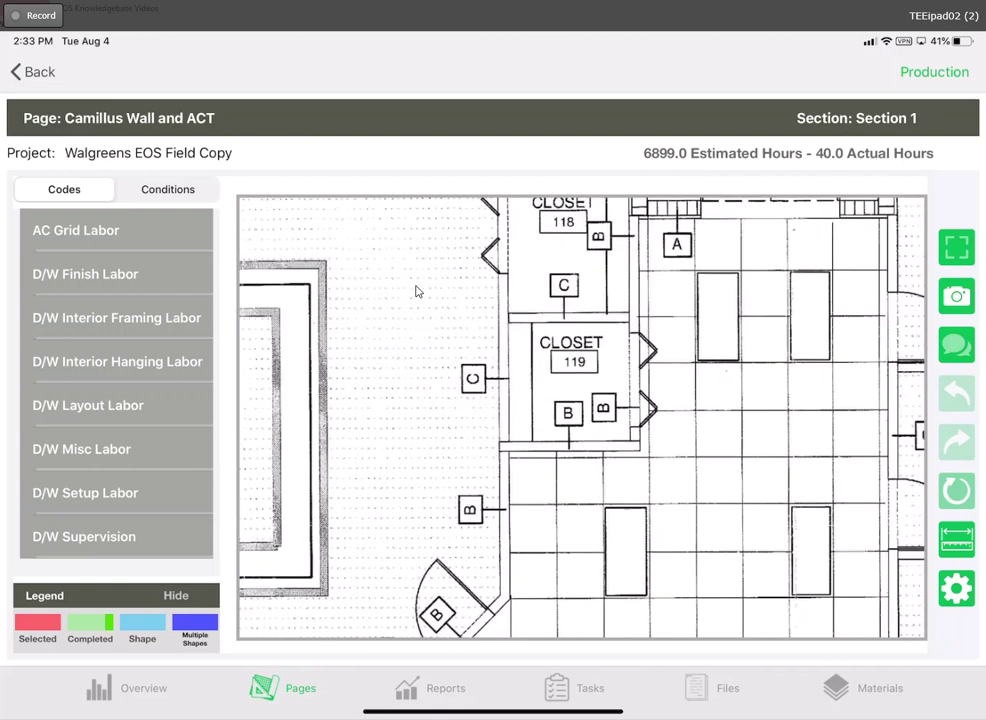
pyautogui.scroll(-3, 417, 291)
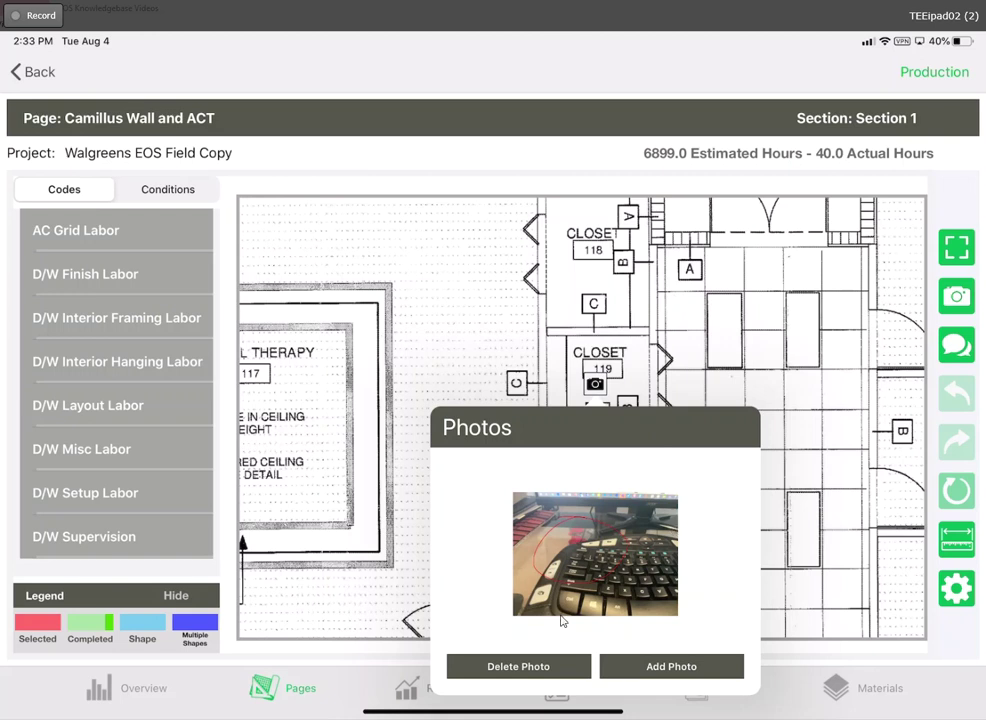
pyautogui.click(716, 666)
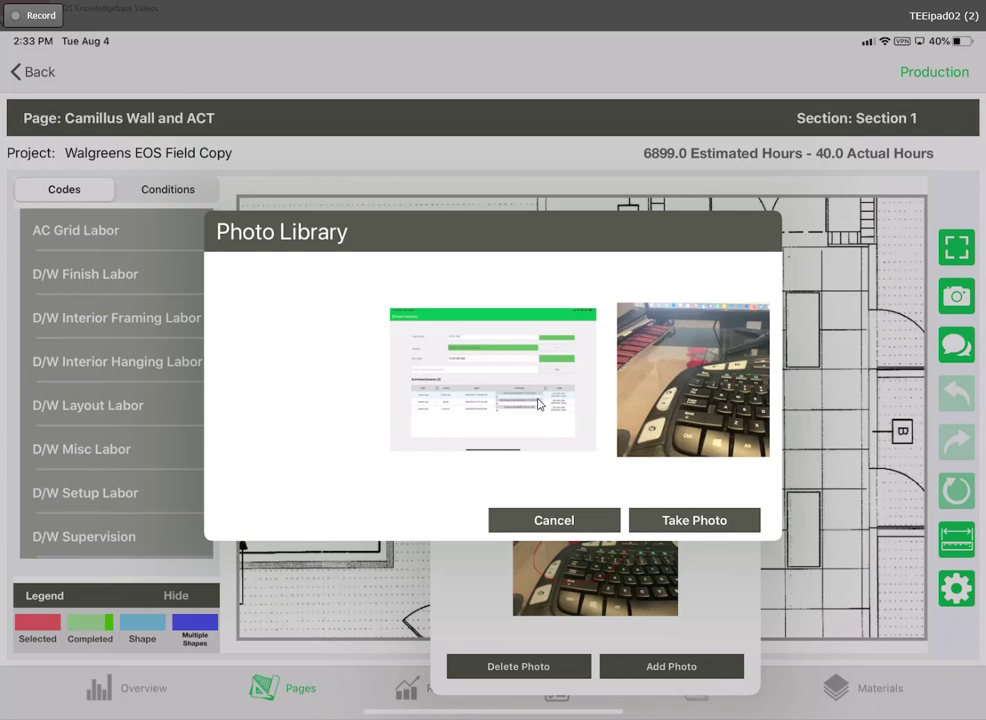
pyautogui.click(540, 404)
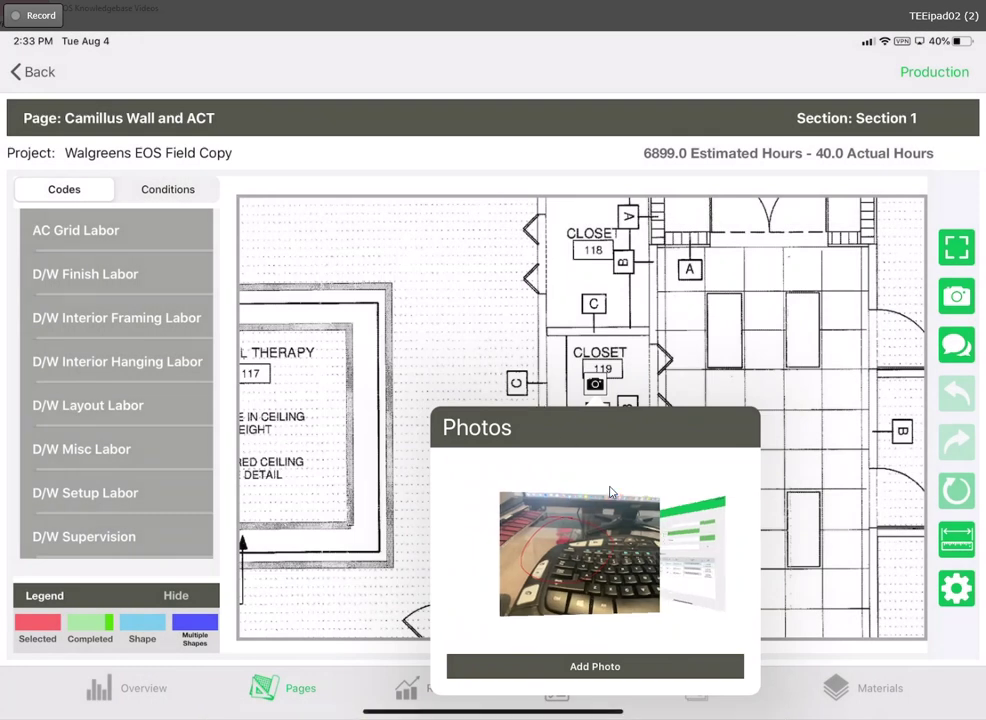
pyautogui.click(765, 278)
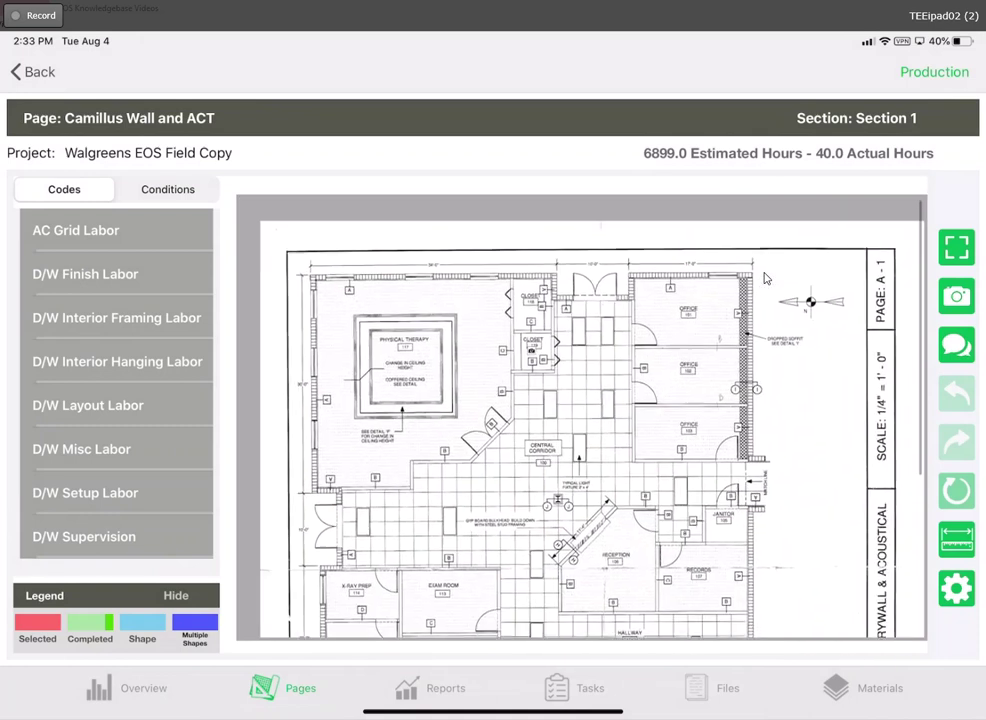
# Step: Take a new keyboard photo and circle its logo in yellow
pyautogui.click(955, 300)
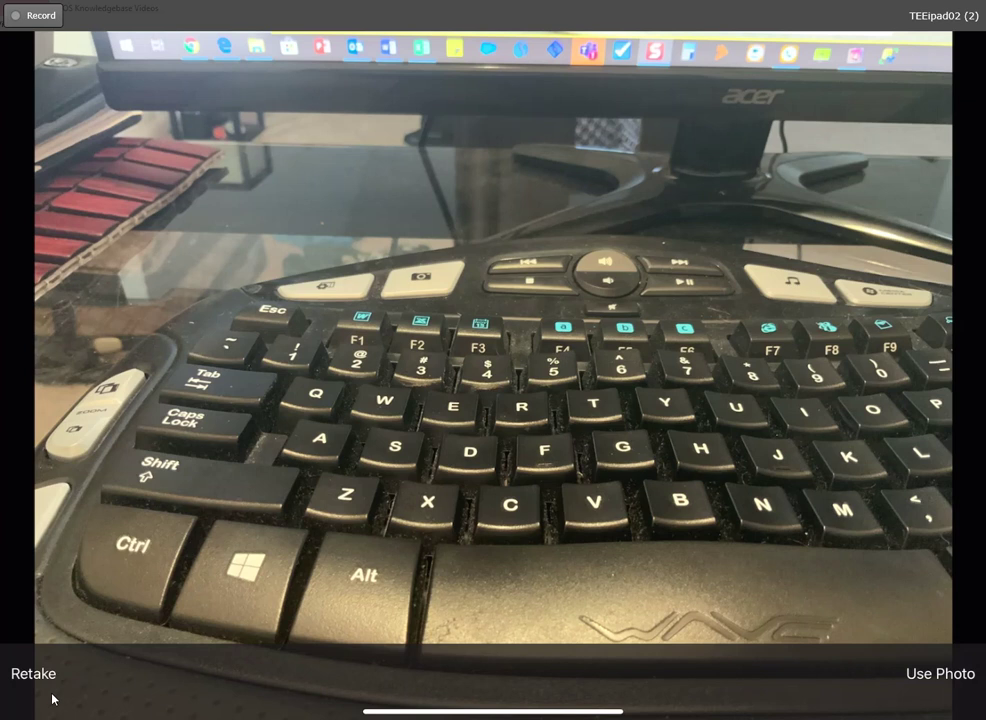
pyautogui.click(915, 681)
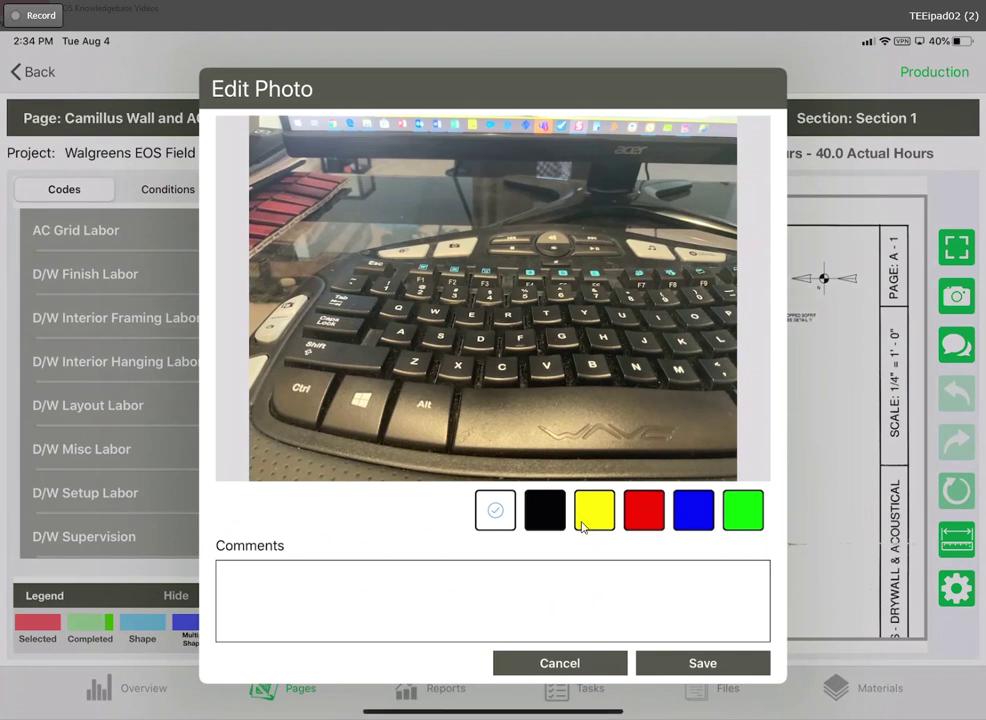
pyautogui.click(594, 510)
pyautogui.moveTo(490, 420)
pyautogui.mouseDown()
pyautogui.moveTo(598, 380)
pyautogui.moveTo(495, 415)
pyautogui.mouseUp()
# Step: Comment the photo 'Hello' and zoom the plan around the Office 101 doorway
pyautogui.click(493, 600)
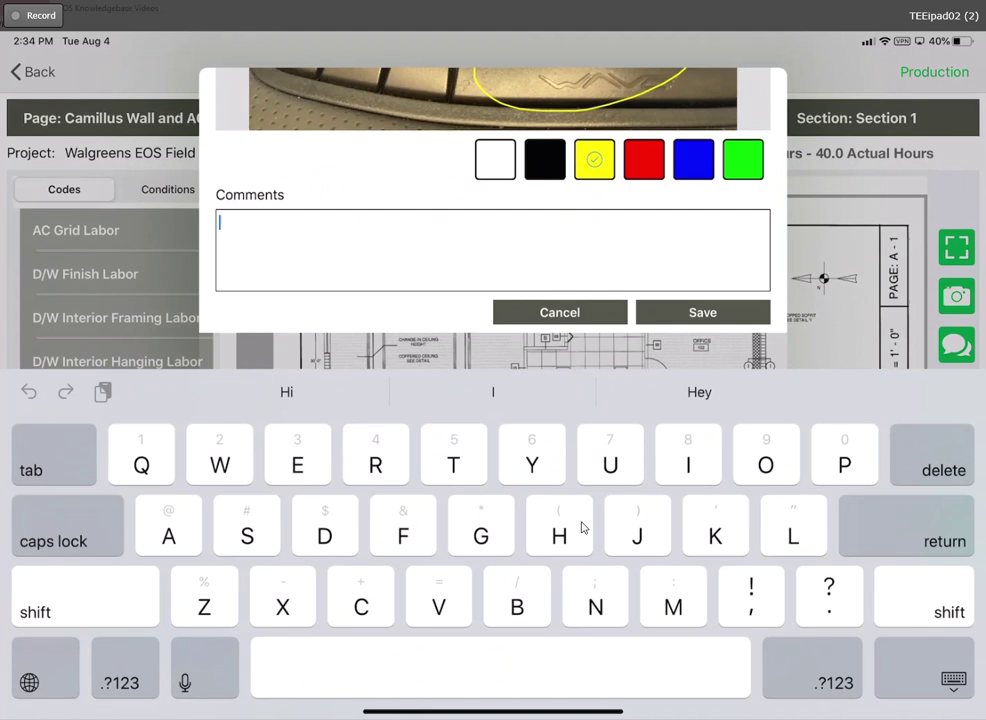
pyautogui.write('Hello')
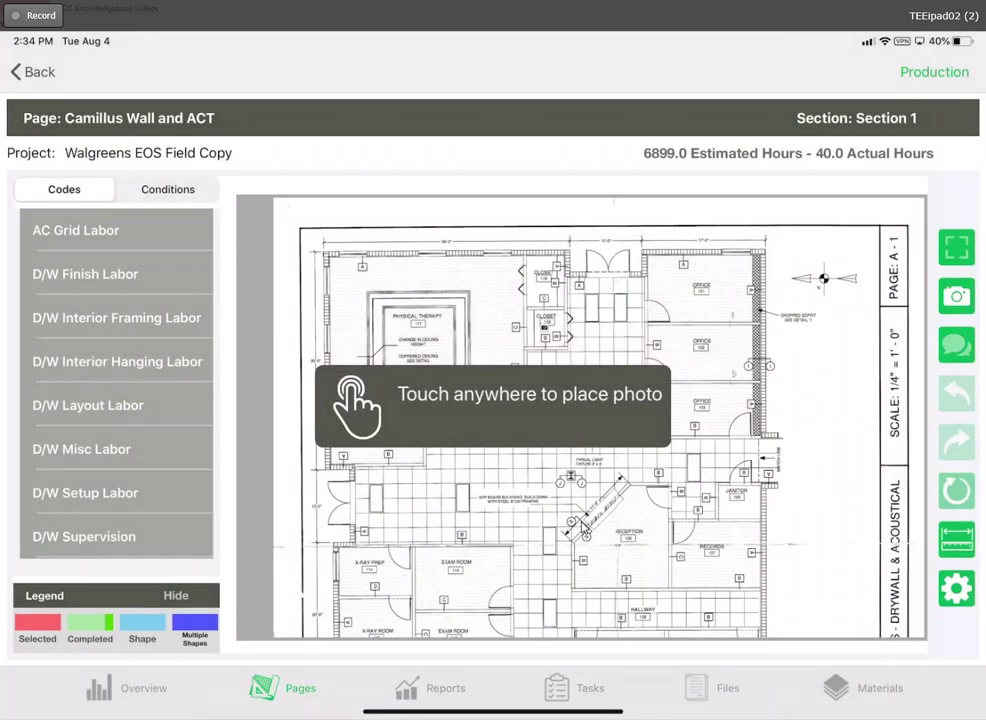
pyautogui.scroll(5, 583, 527)
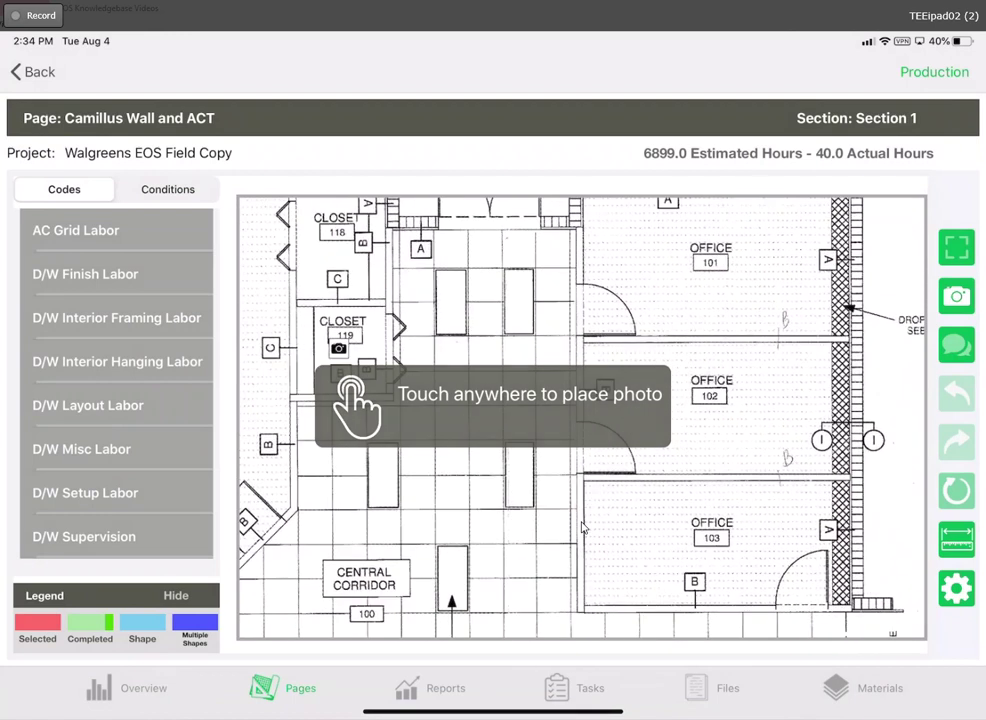
pyautogui.scroll(-5, 583, 527)
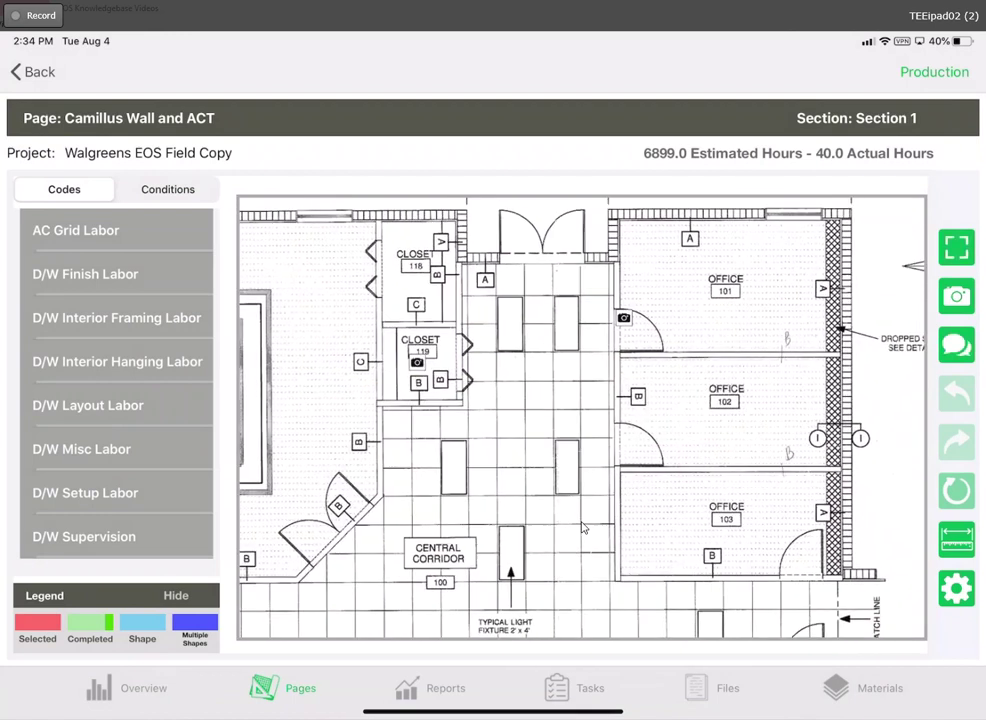
pyautogui.scroll(-3, 583, 527)
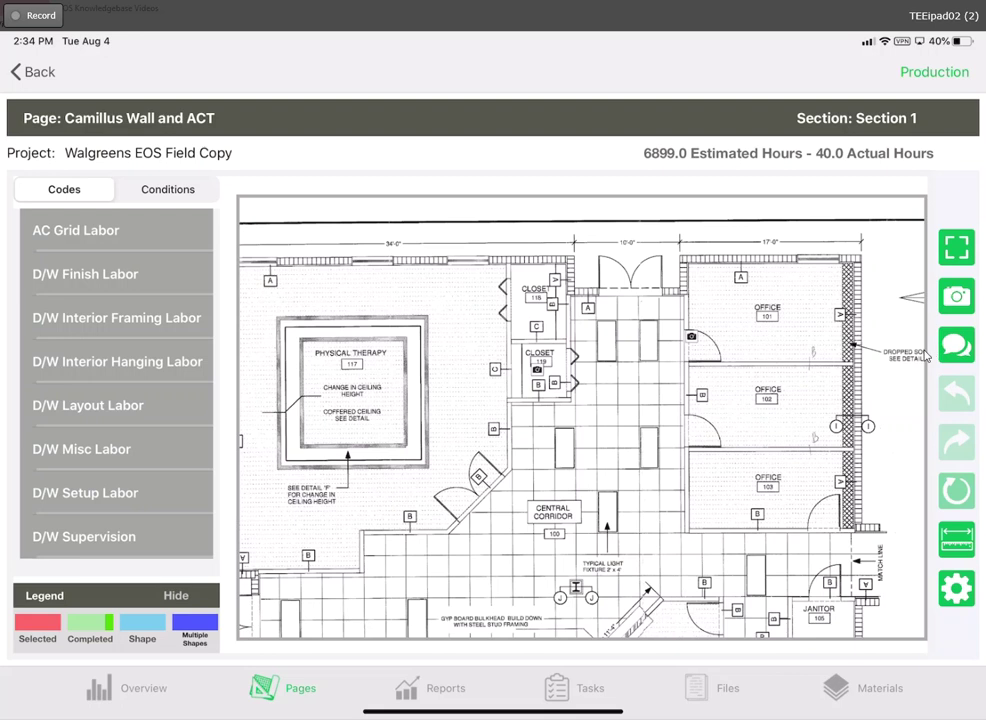
# Step: Write a new note reading 'Need electrician here' and save it for placement
pyautogui.click(957, 345)
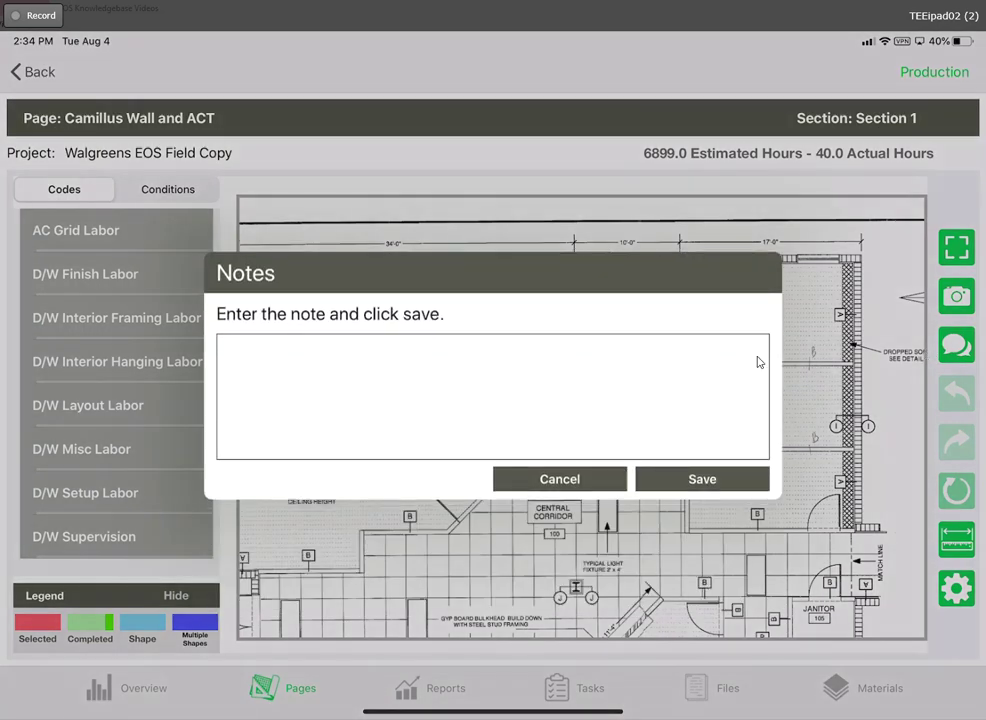
pyautogui.click(441, 380)
pyautogui.write('Need ')
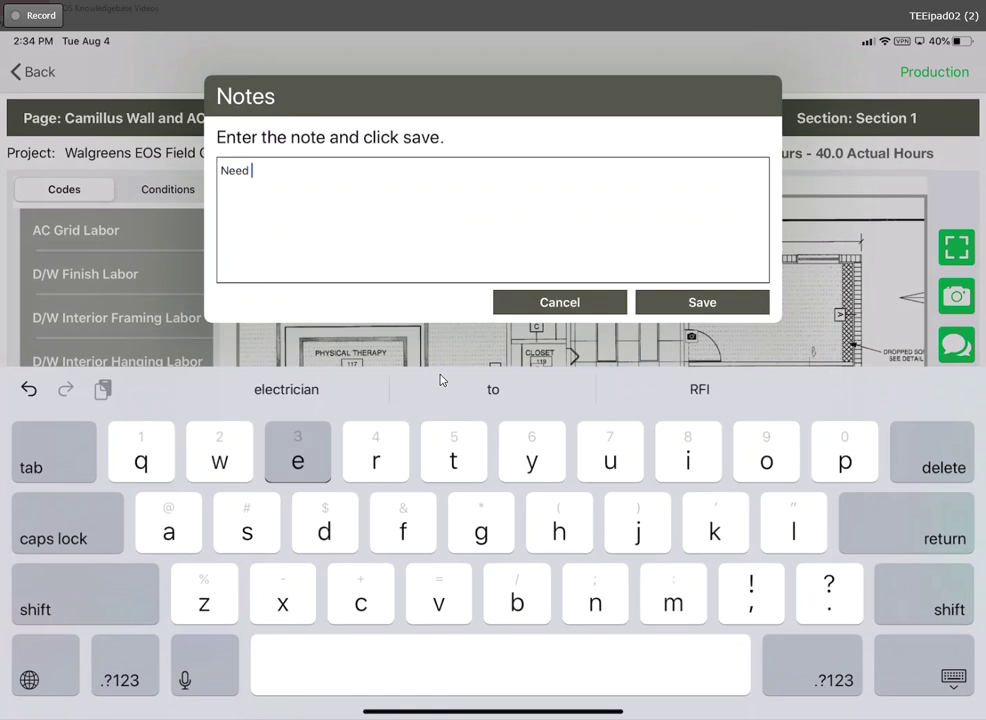
pyautogui.write('electricia')
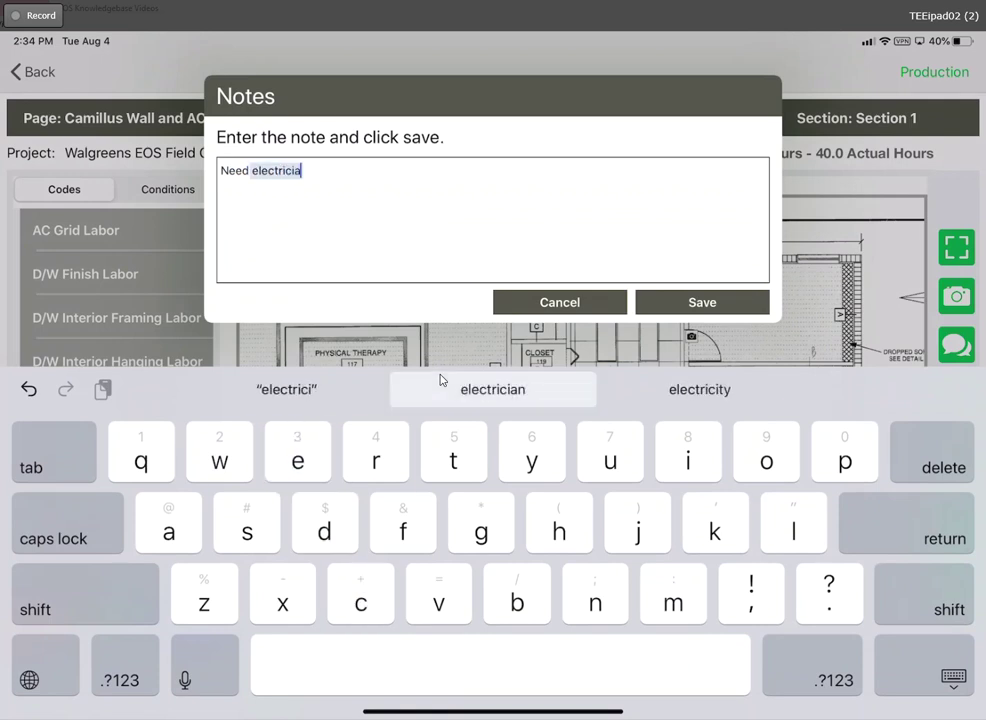
pyautogui.write('n here')
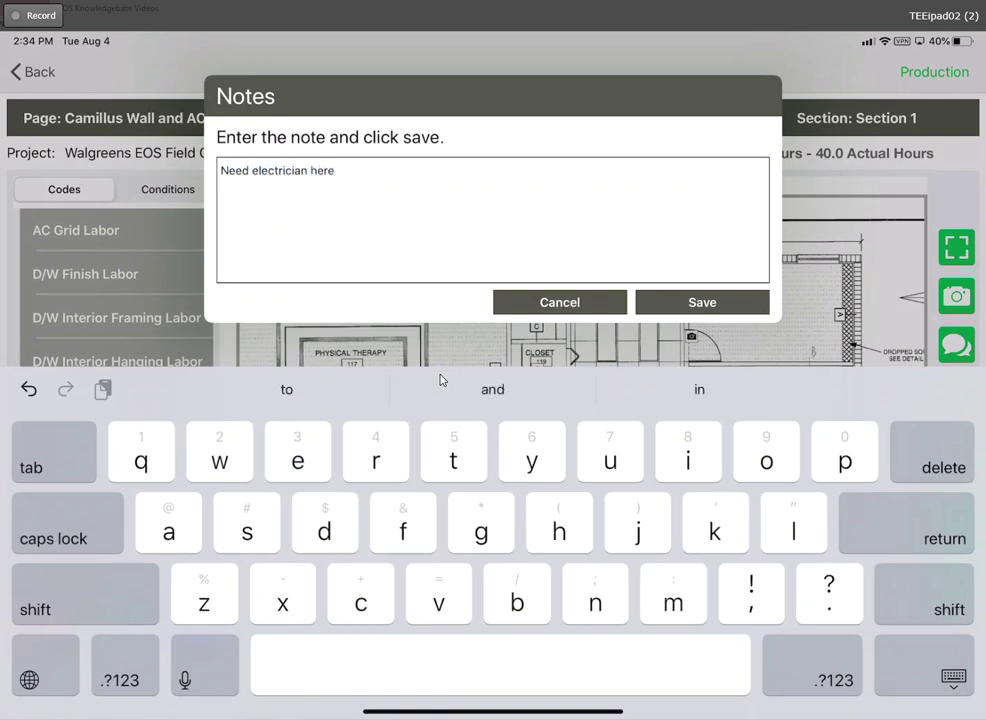
pyautogui.click(702, 302)
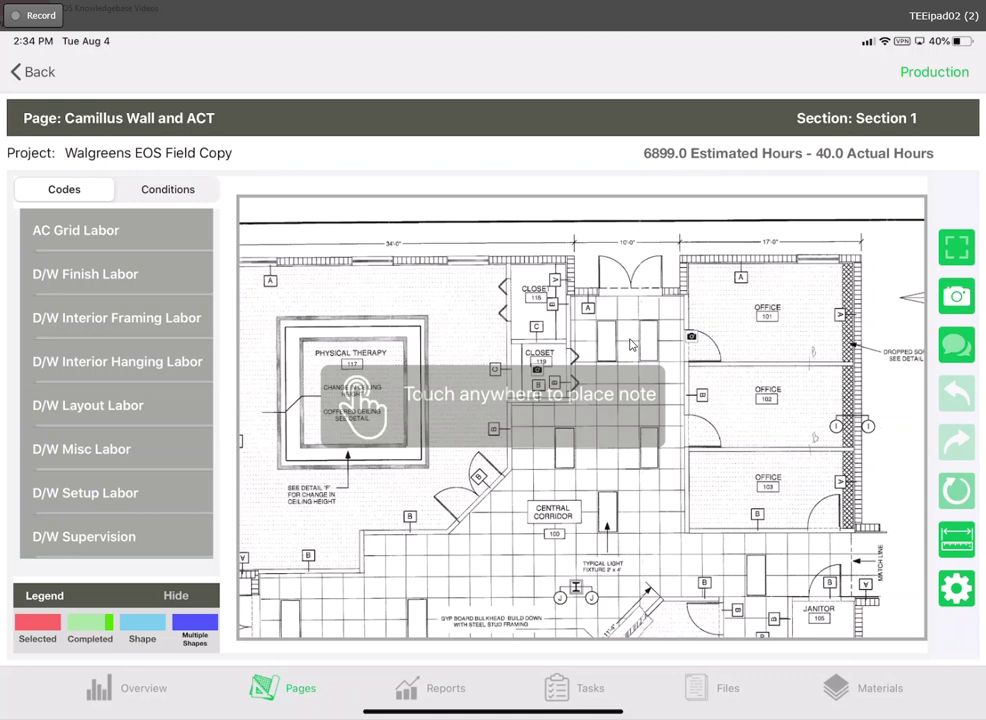
# Step: Zoom in and check the note pinned inside Office 103
pyautogui.scroll(5, 630, 345)
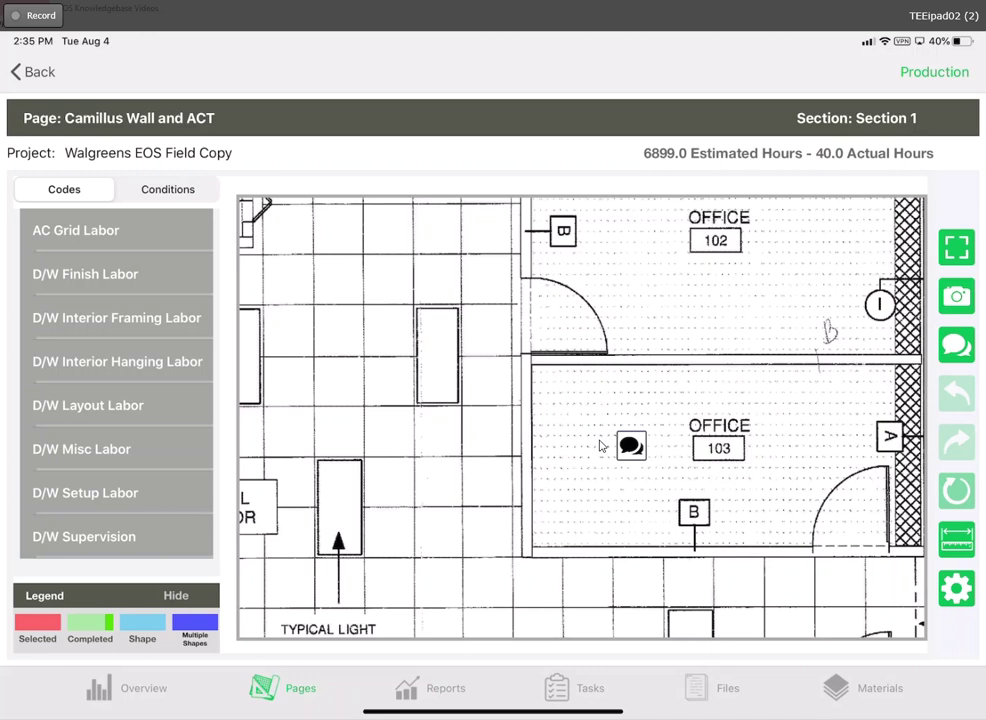
pyautogui.click(602, 446)
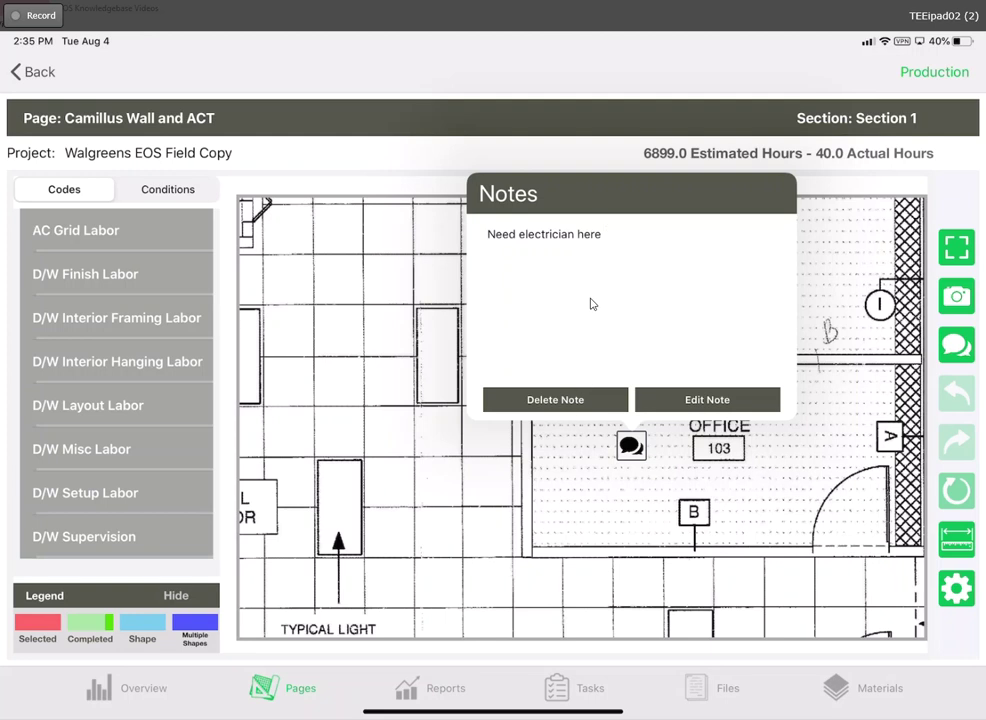
pyautogui.scroll(-5, 590, 304)
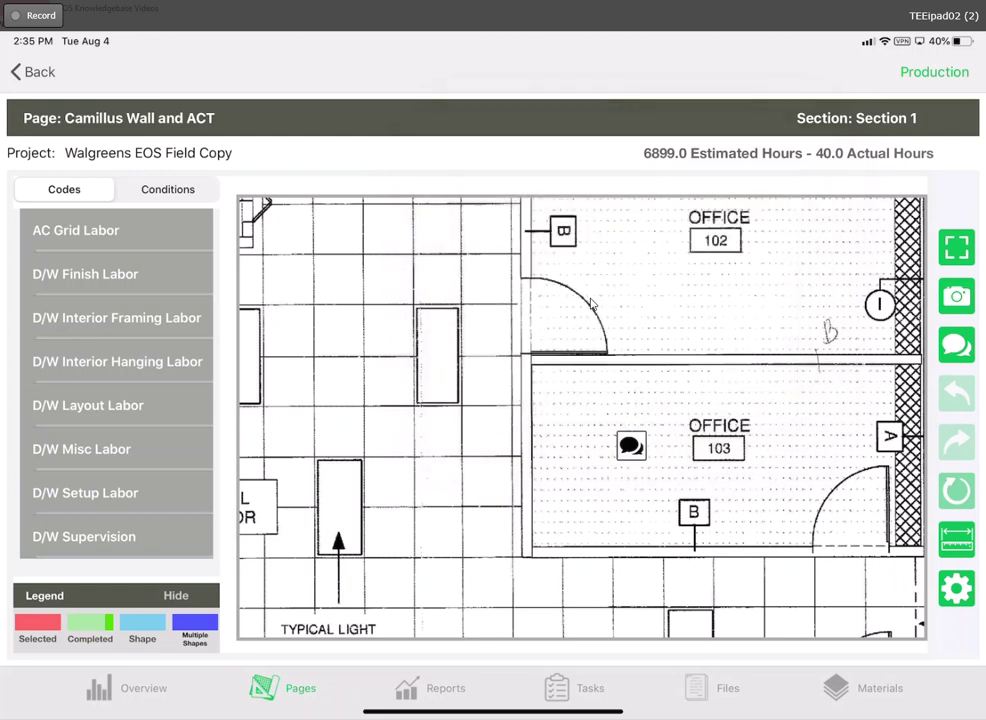
pyautogui.scroll(-3, 590, 304)
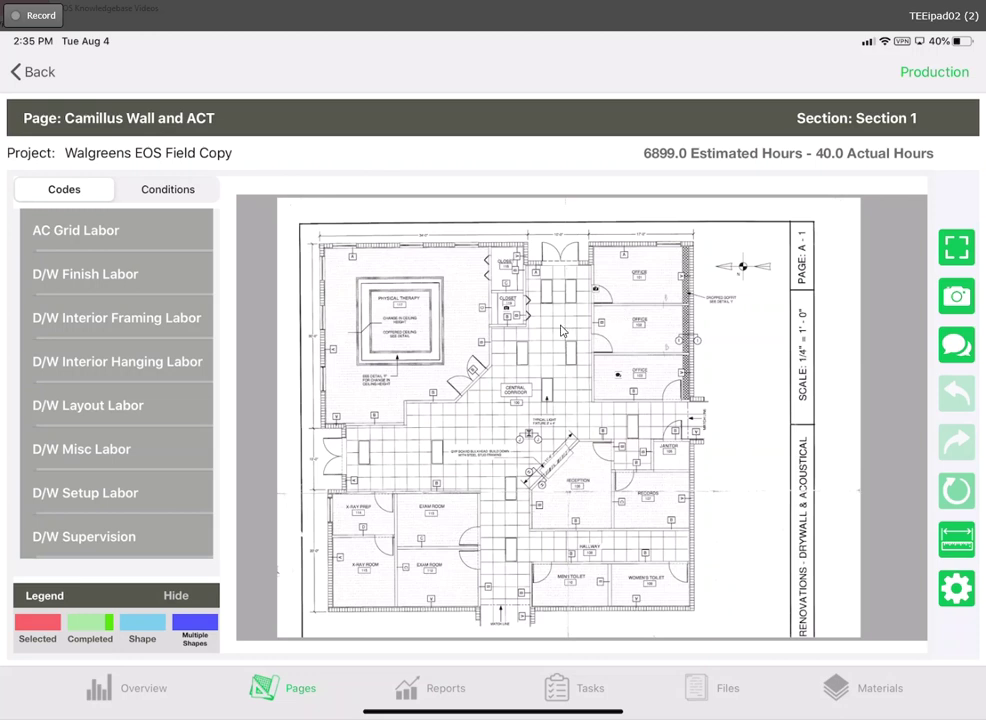
pyautogui.press('super+h')
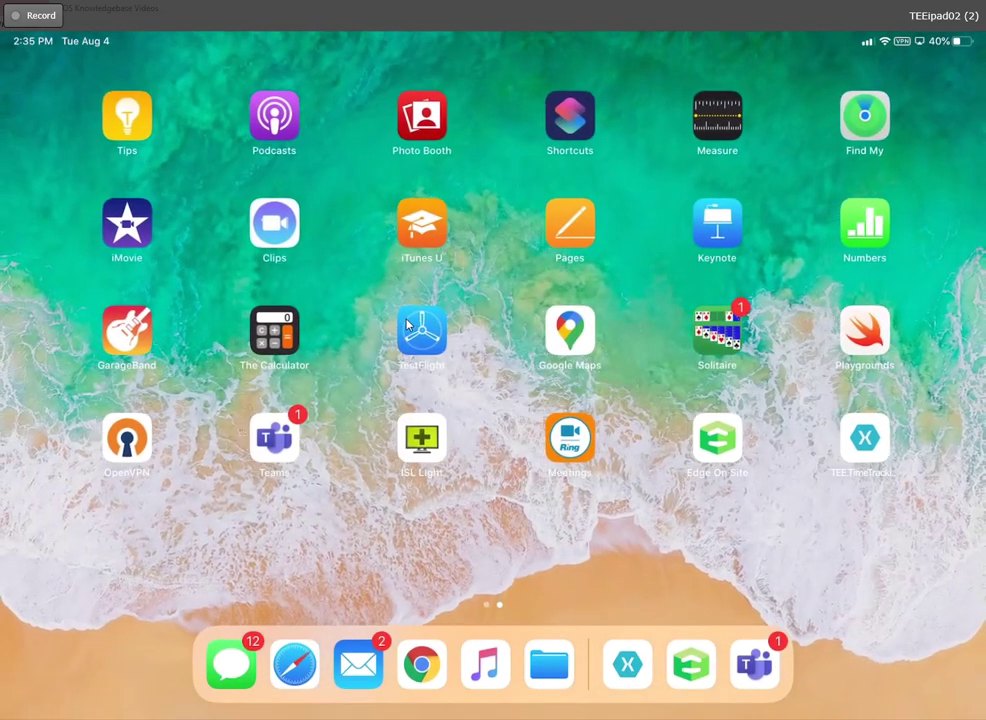
pyautogui.press('super+h')
pyautogui.click(368, 116)
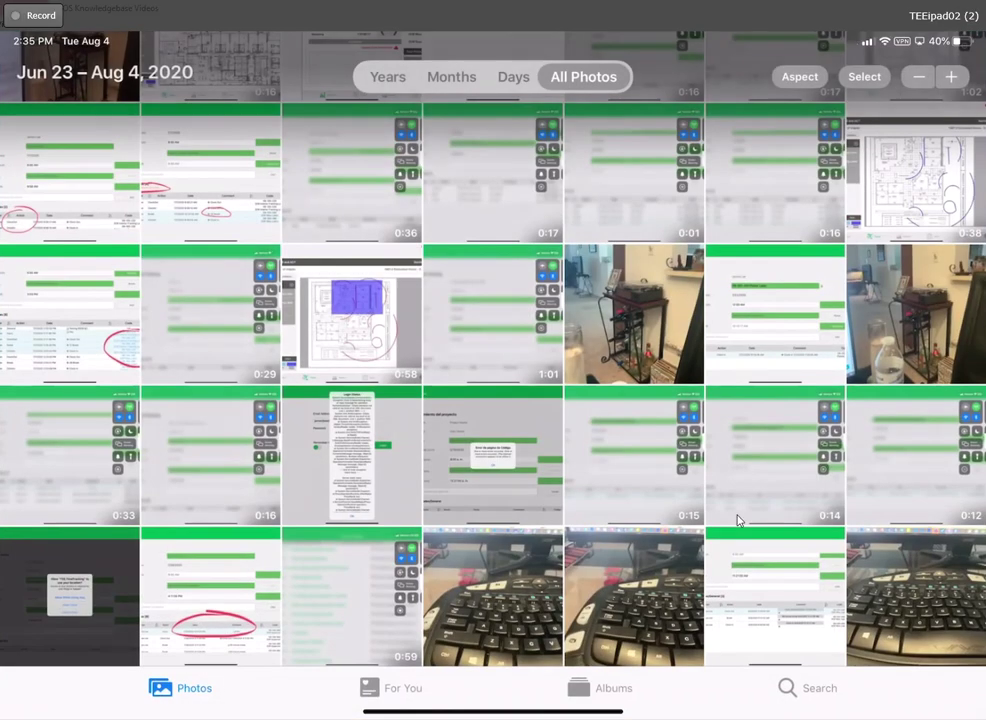
pyautogui.click(897, 638)
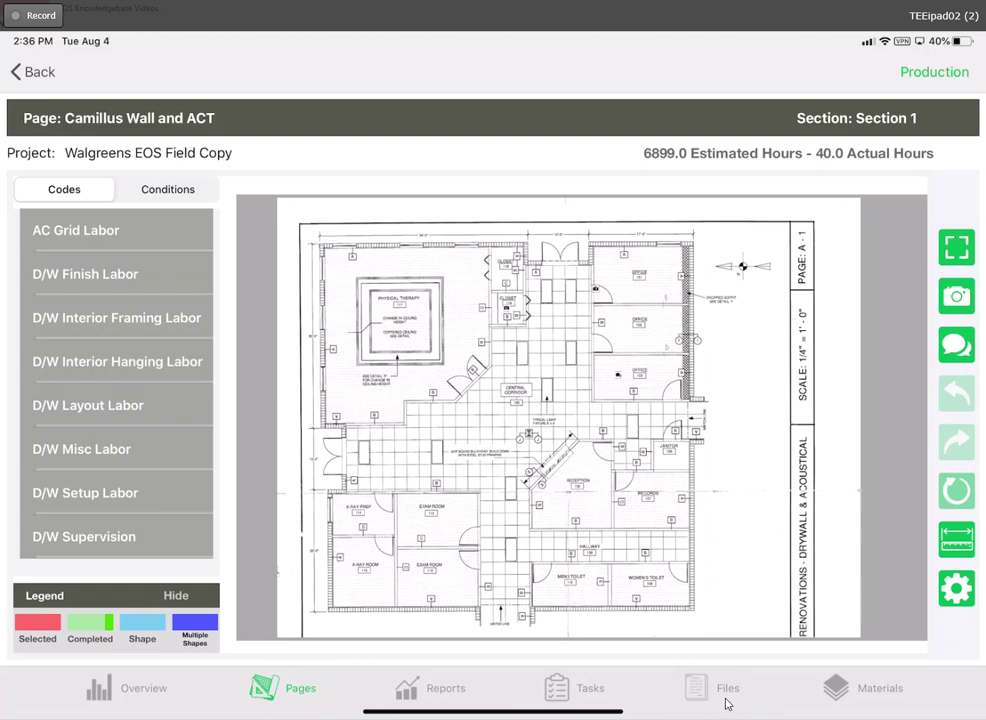
# Step: Show the Files tab listing the two Walgreens-0004 field image JPEGs
pyautogui.click(728, 700)
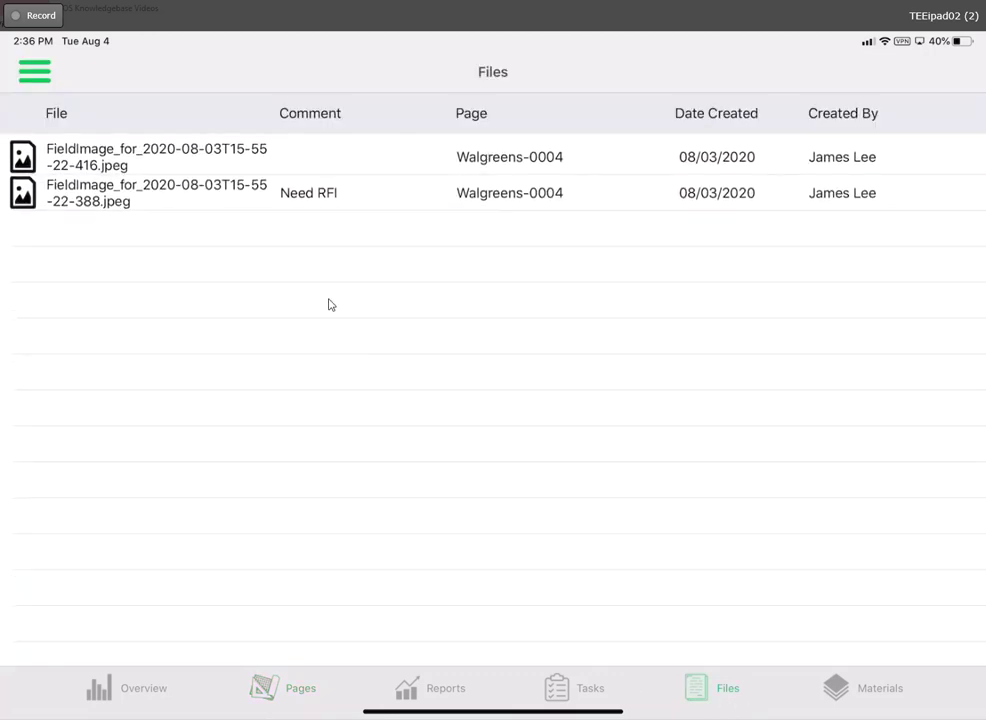